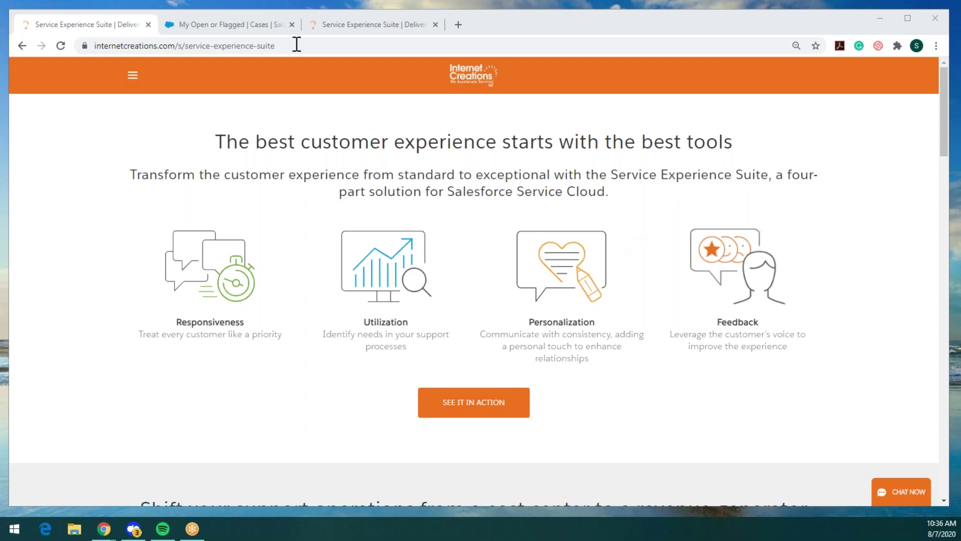
Step: Switch to the Salesforce tab showing the My Open or Flagged cases list
click(250, 29)
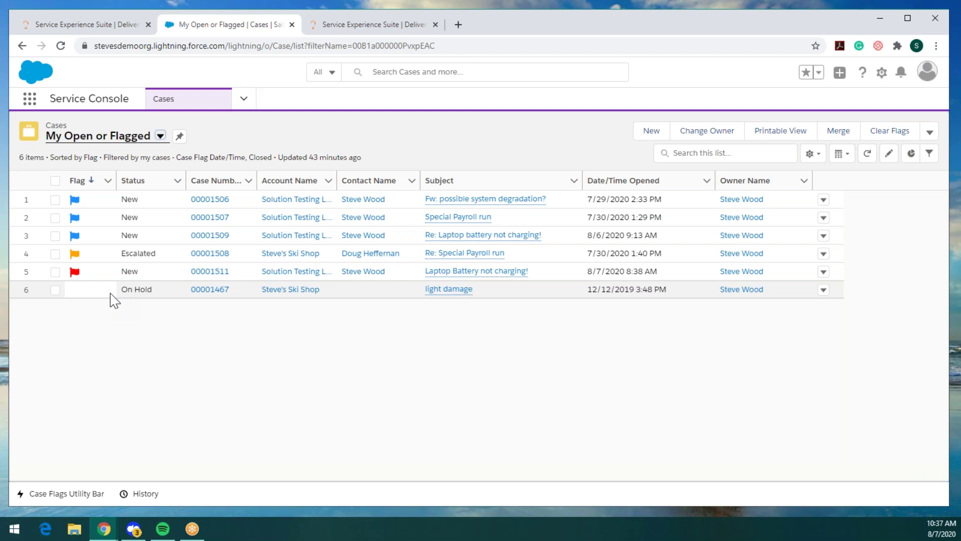
Step: Open case 00001511, 'Laptop Battery not charging!', from row 5 of the list
click(205, 276)
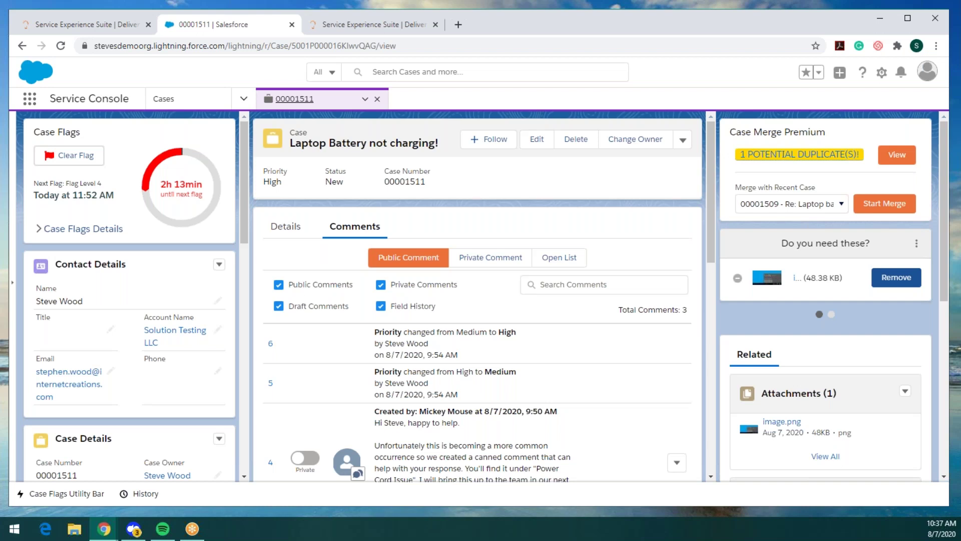
Step: Scroll the case feed back to the customer's original email with its image.png attachment
scroll(431, 345, down, 2)
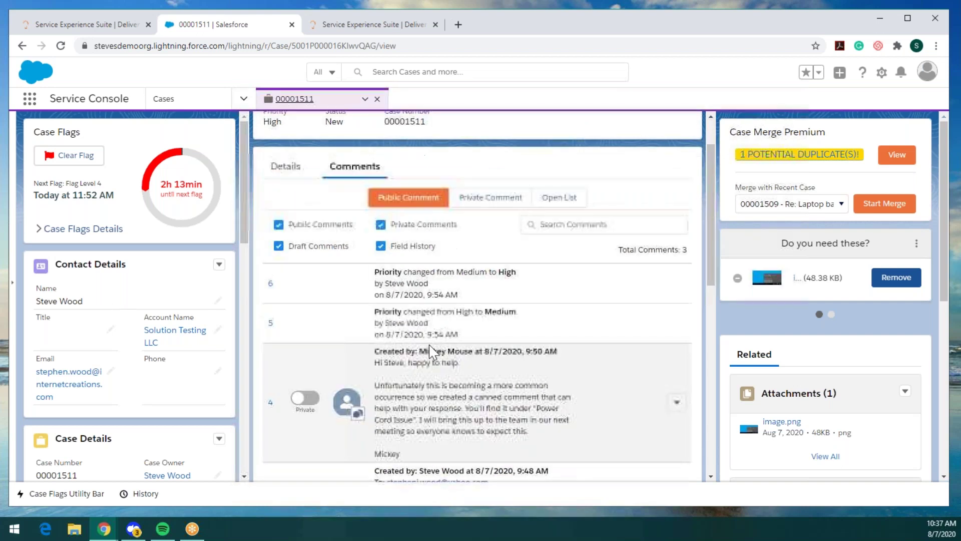
scroll(431, 350, down, 5)
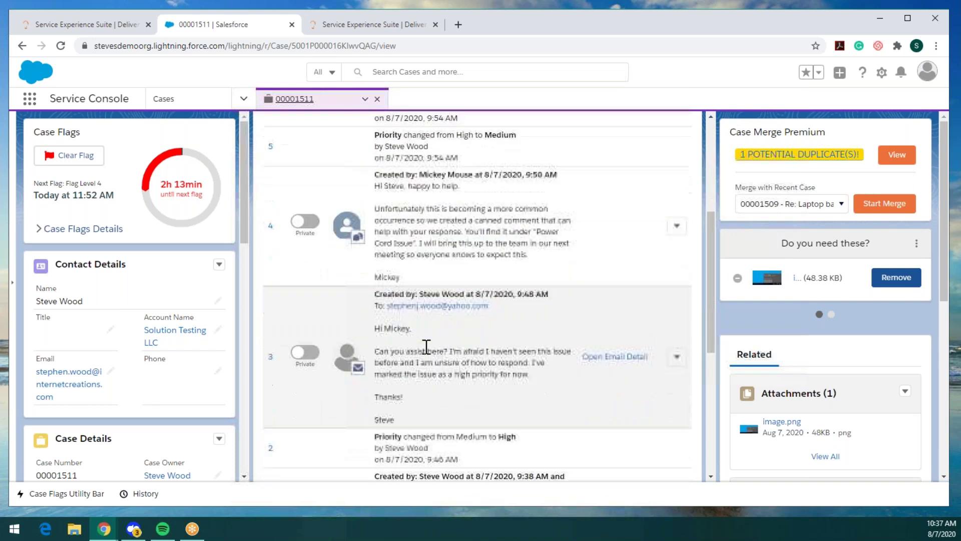
scroll(426, 346, down, 8)
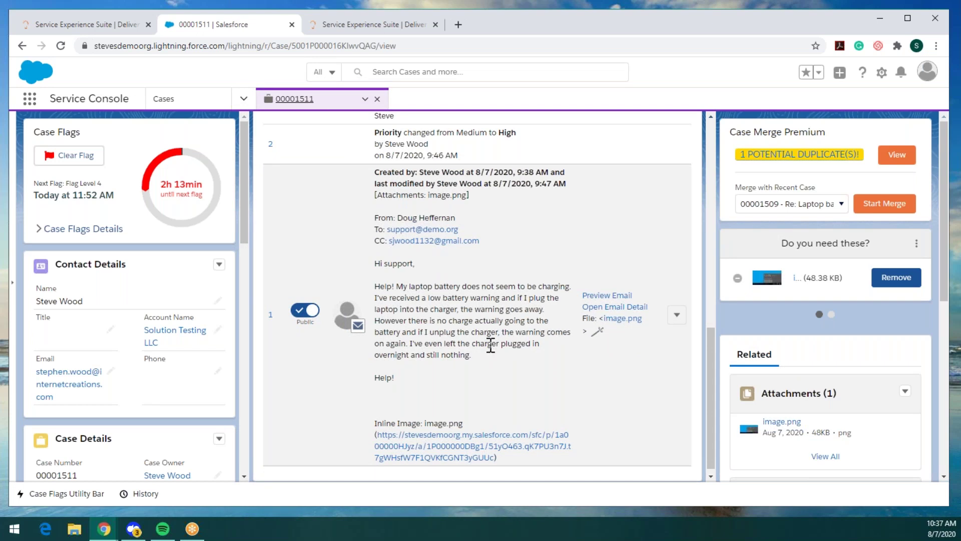
mouse_move(611, 326)
scroll(453, 268, up, 1)
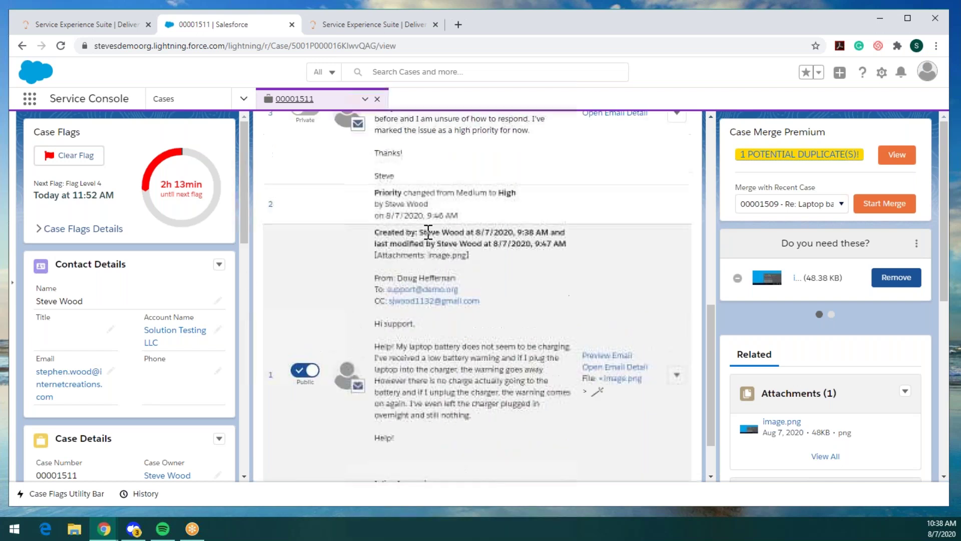
scroll(485, 217, up, 2)
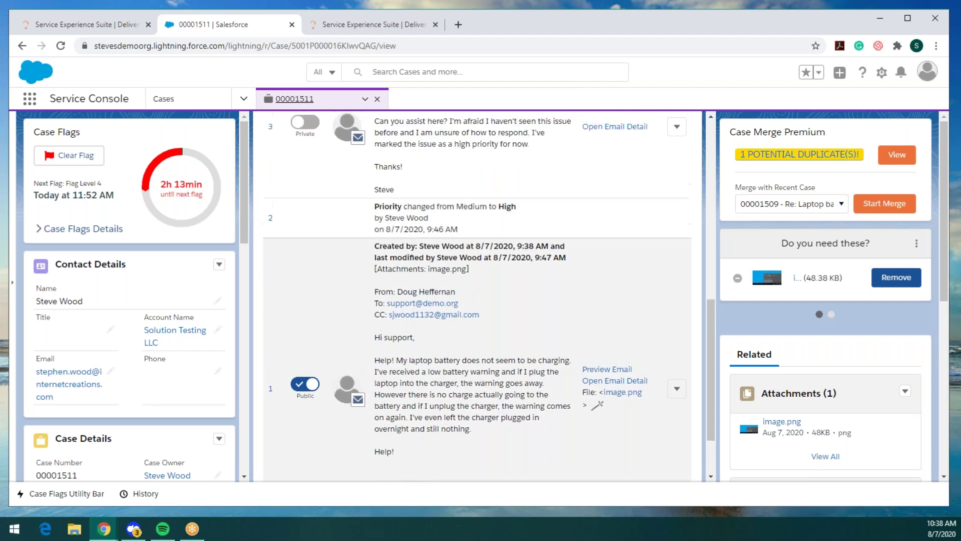
scroll(440, 266, up, 1)
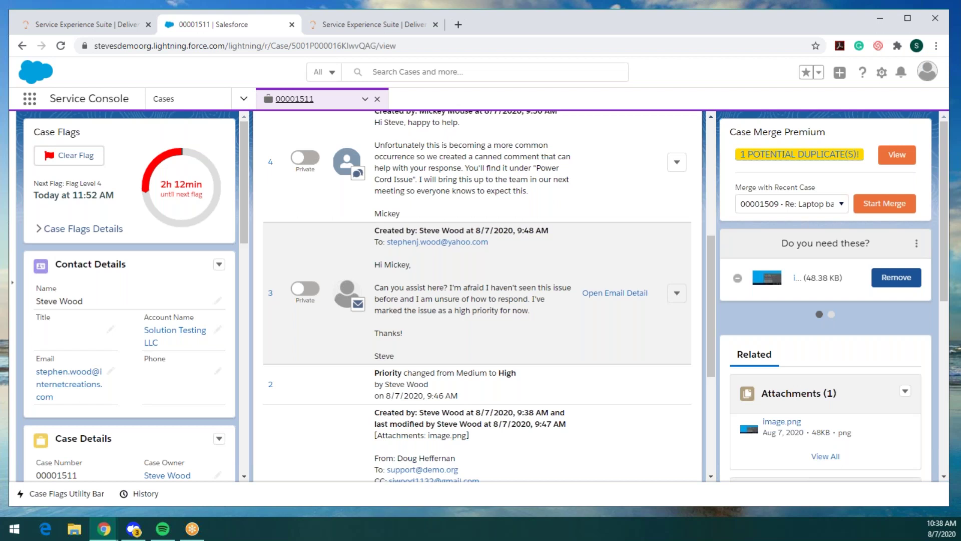
scroll(437, 230, up, 1)
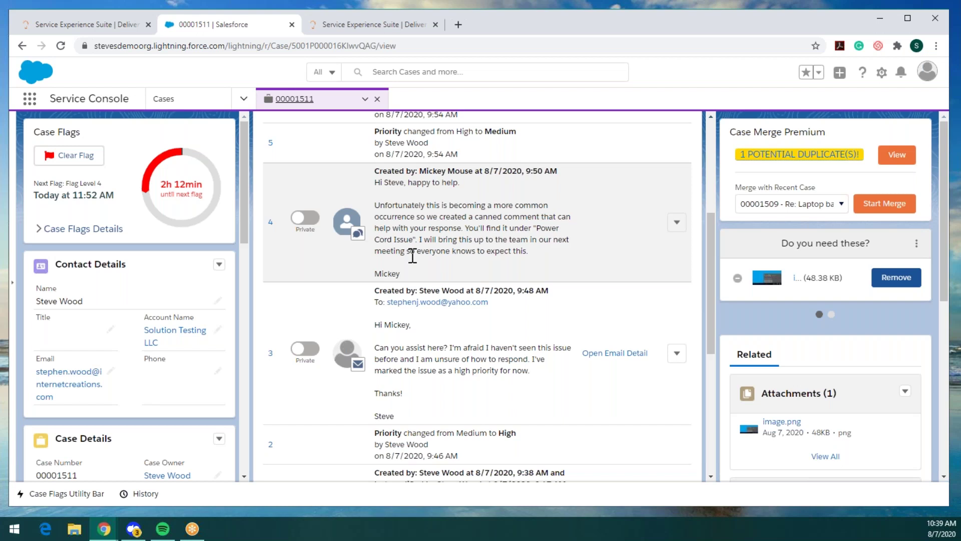
scroll(412, 256, up, 4)
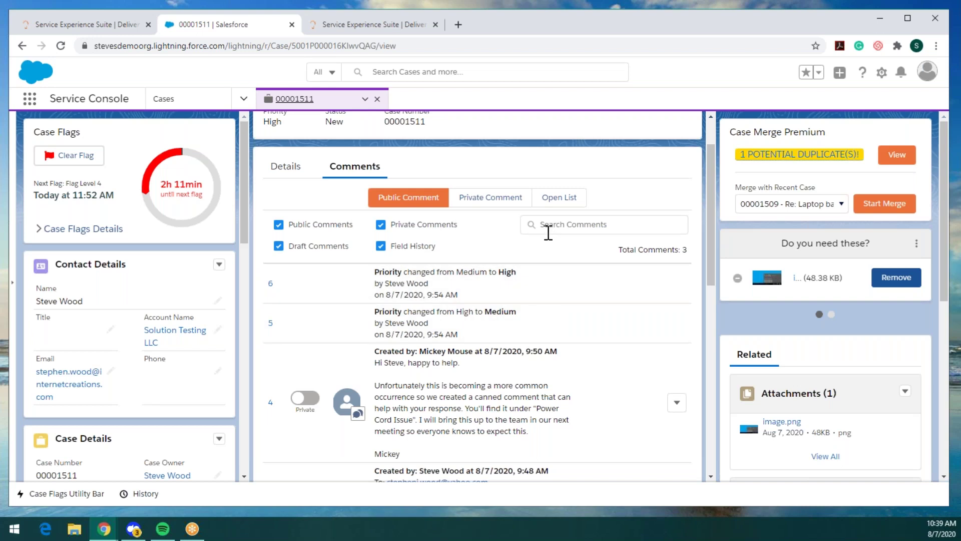
scroll(518, 340, down, 1)
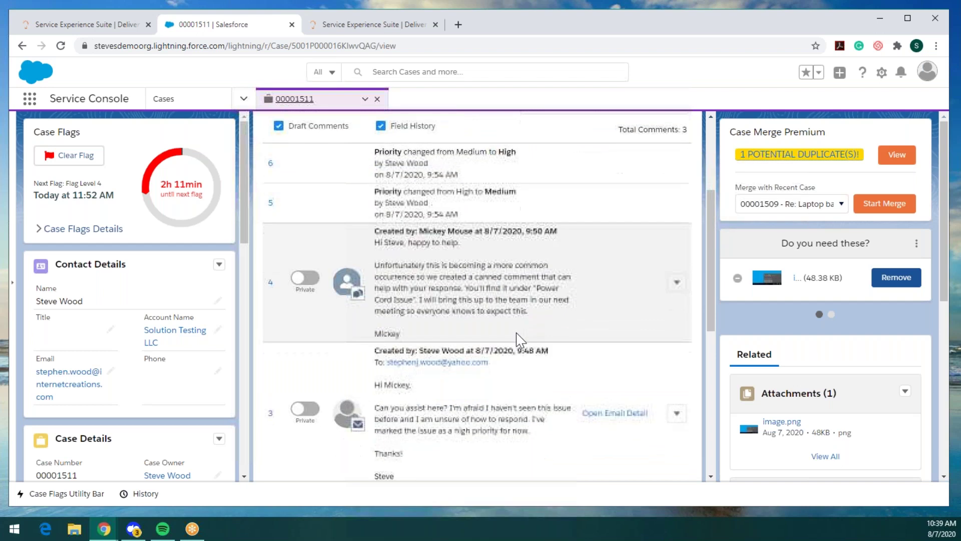
scroll(516, 333, up, 1)
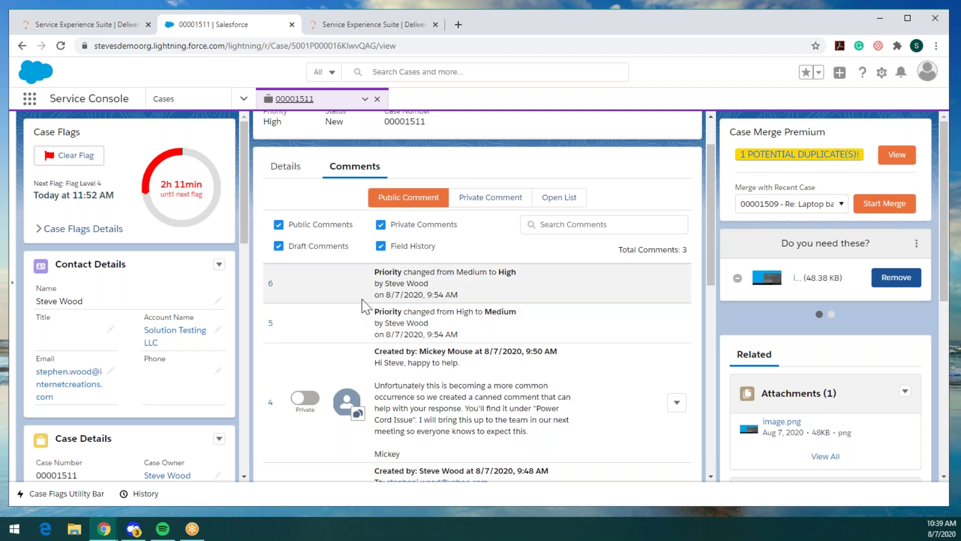
click(390, 200)
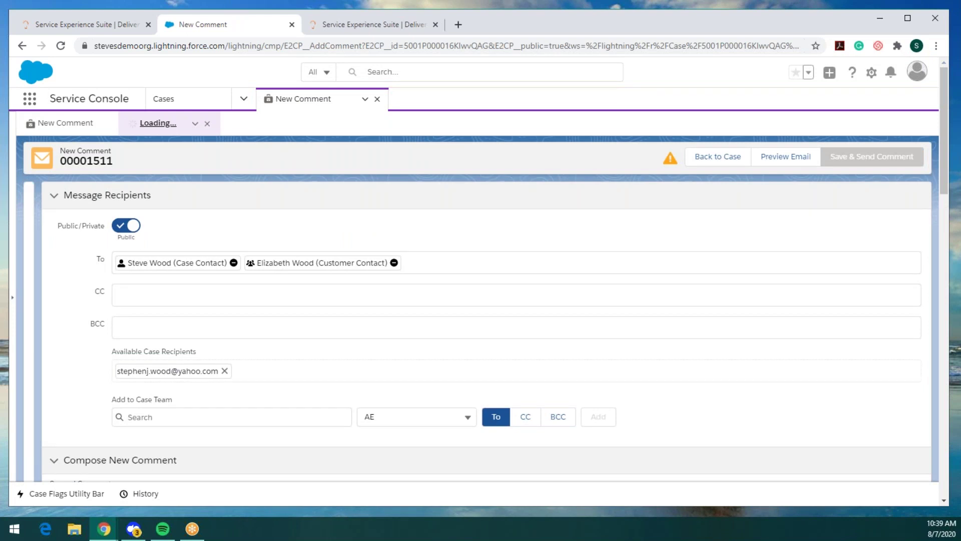
Step: Expand the Case Details panel beside the new public comment form and review the form
click(29, 336)
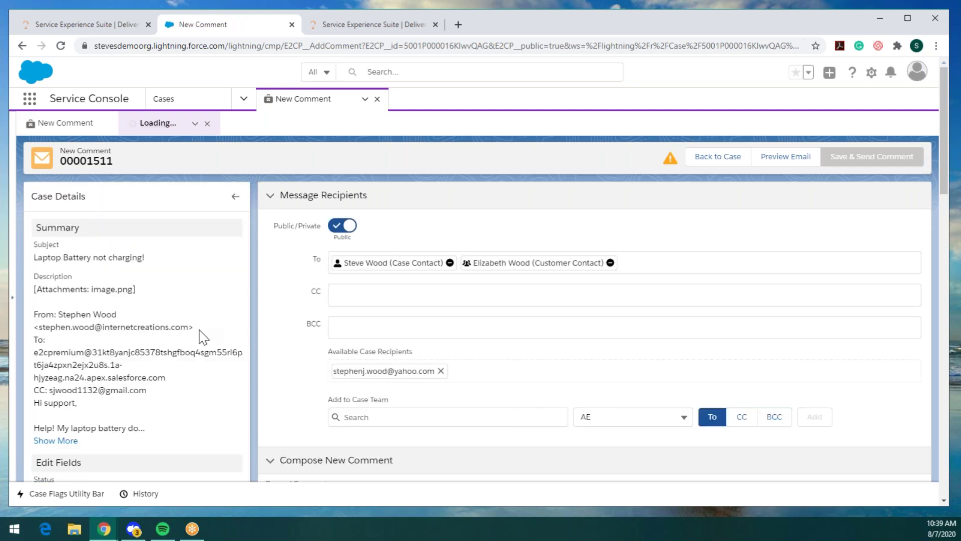
scroll(185, 330, down, 1)
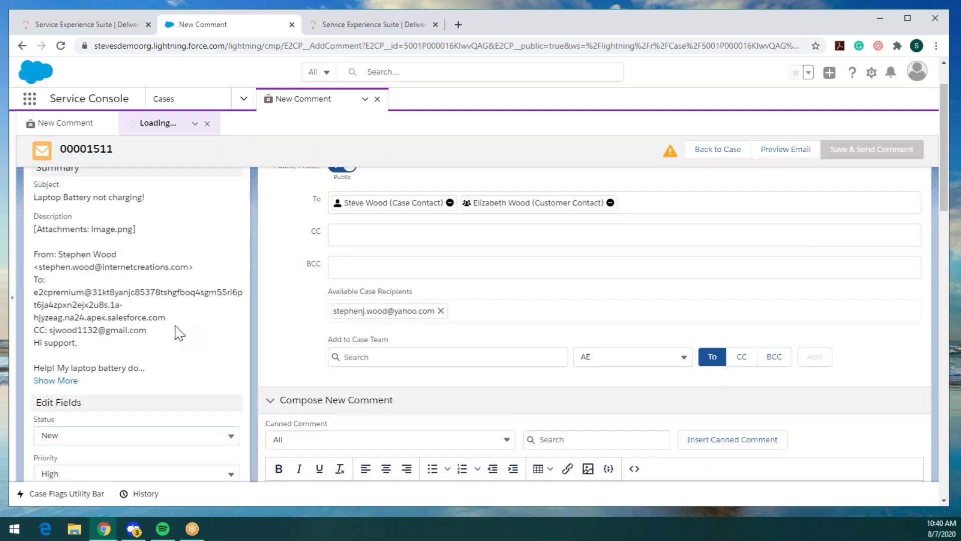
scroll(175, 331, down, 2)
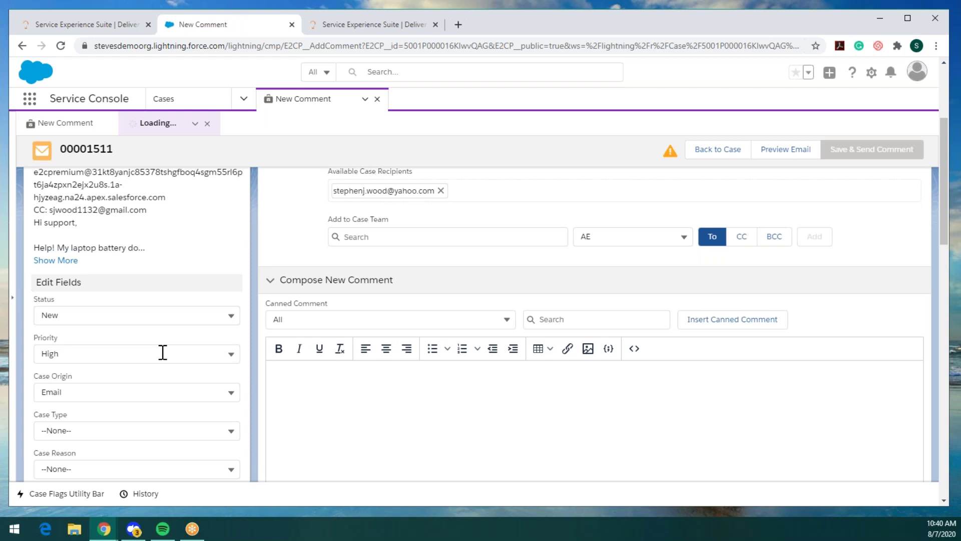
scroll(326, 420, up, 4)
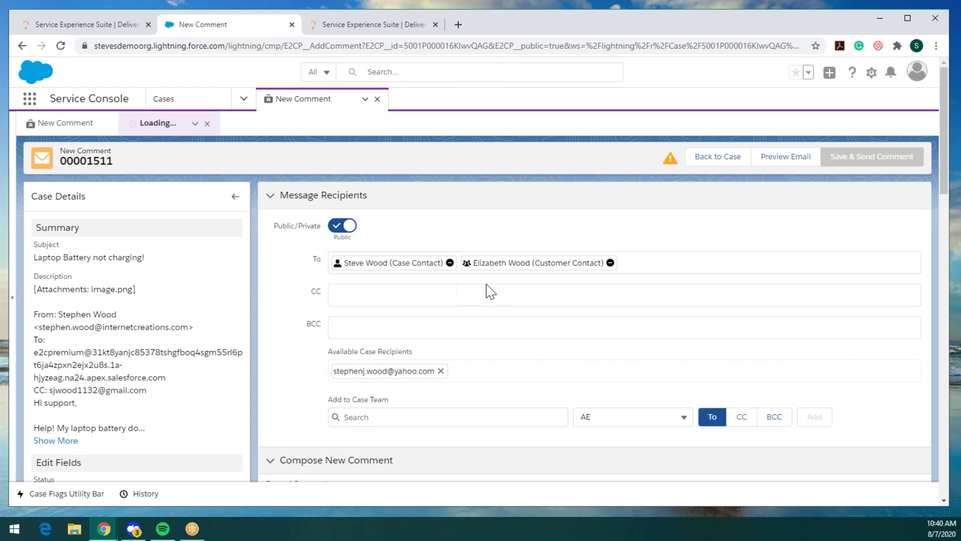
Step: Move the customer contact from To to CC, and add the contact's demo address as BCC
click(610, 262)
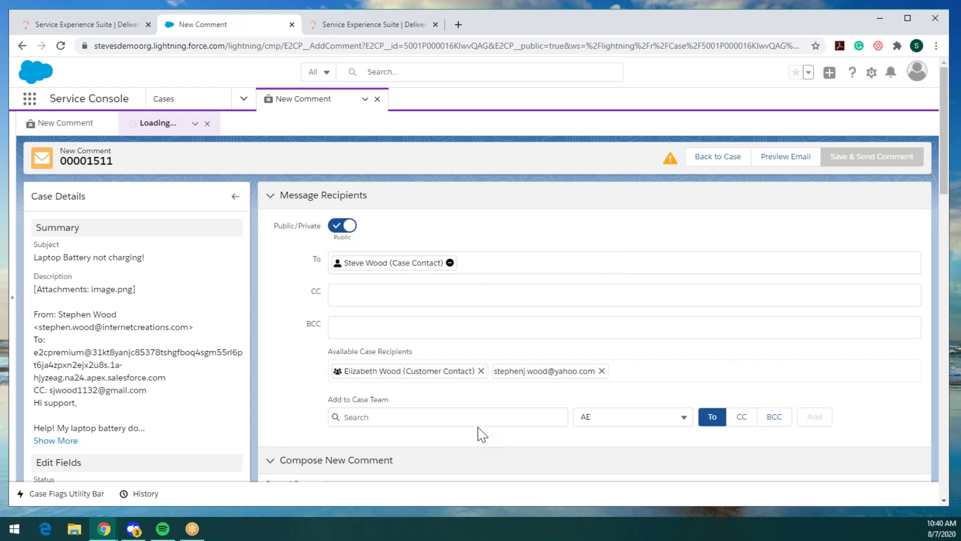
drag(382, 371, 389, 297)
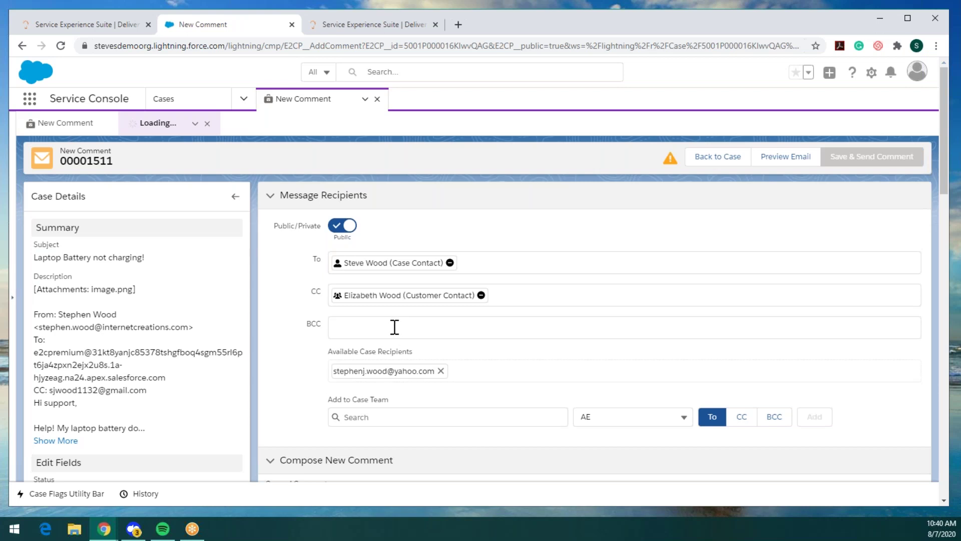
click(374, 331)
text(ste)
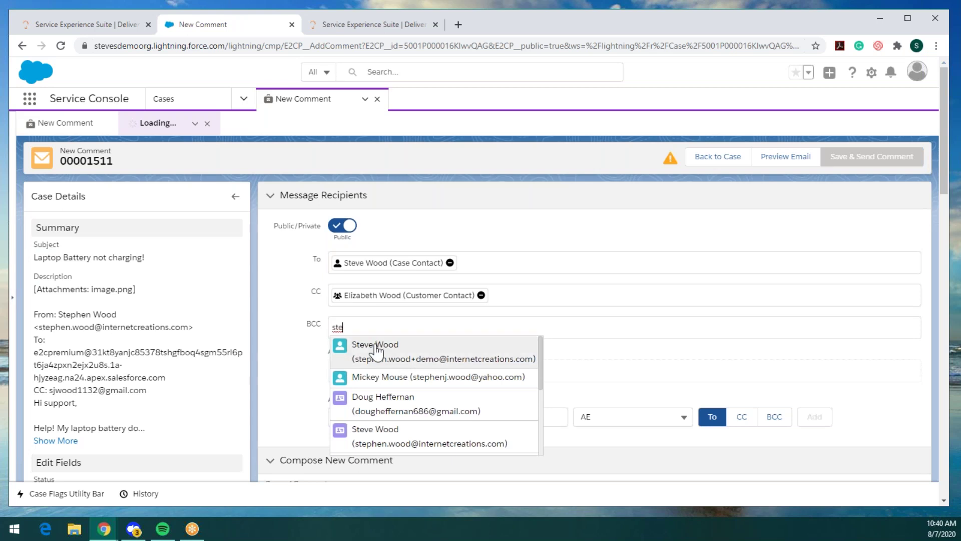
click(378, 349)
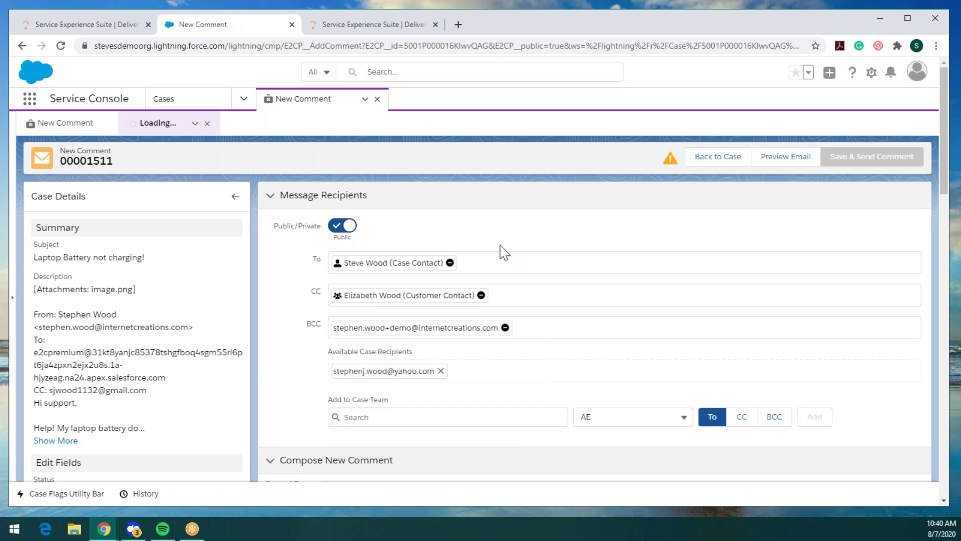
scroll(501, 253, down, 6)
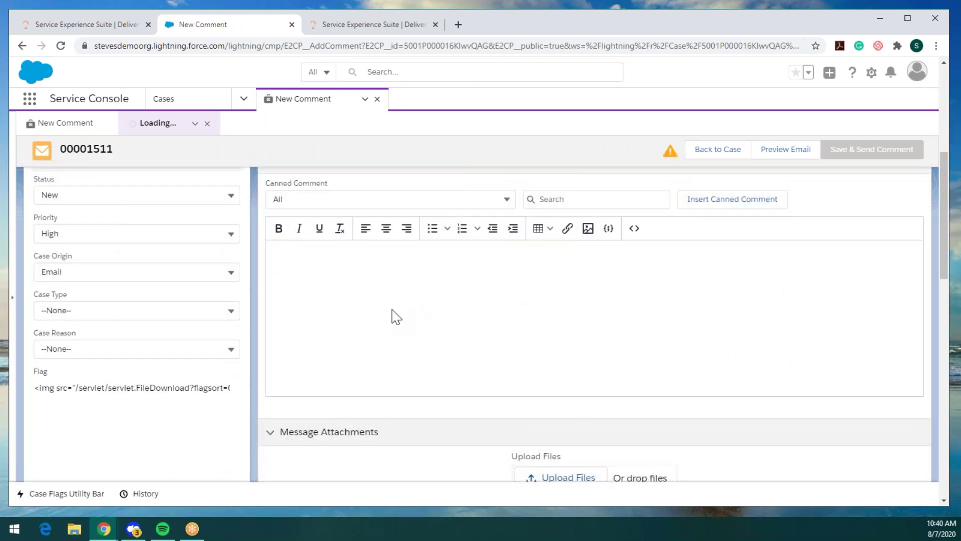
Step: Clear a test greeting and insert the 'Power Cord issue' canned comment into the body
click(395, 308)
text(Hi Doug)
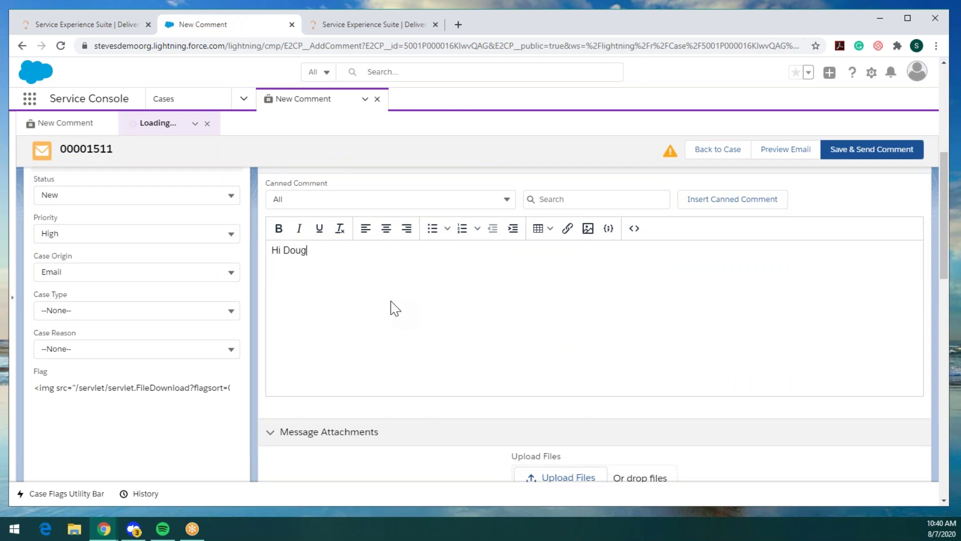
key(ctrl+a)
key(BackSpace)
click(551, 200)
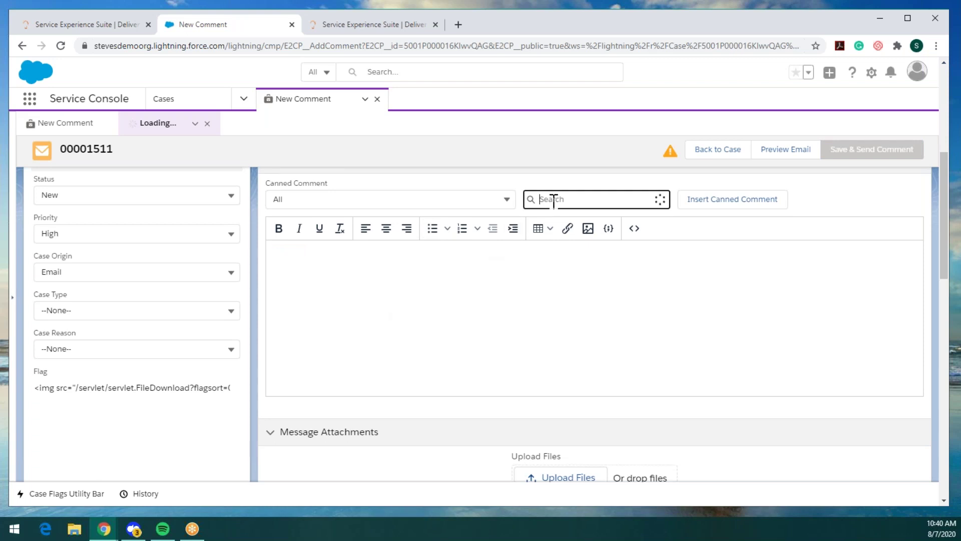
text(power)
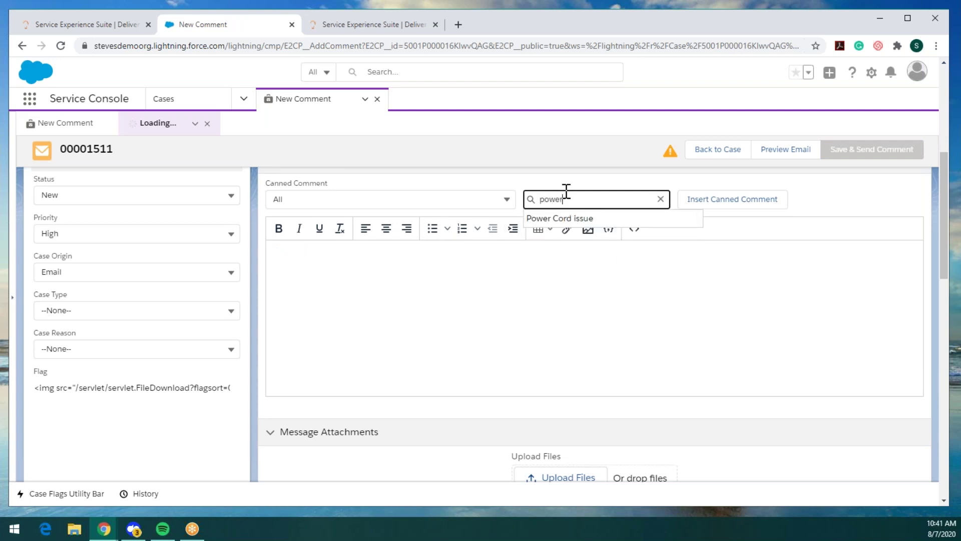
click(580, 218)
click(688, 201)
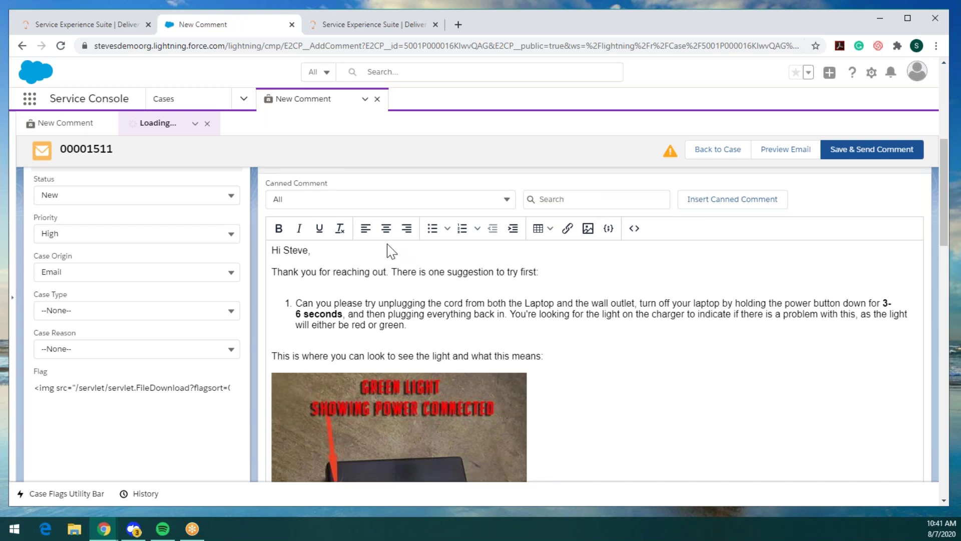
double_click(301, 251)
scroll(439, 273, down, 1)
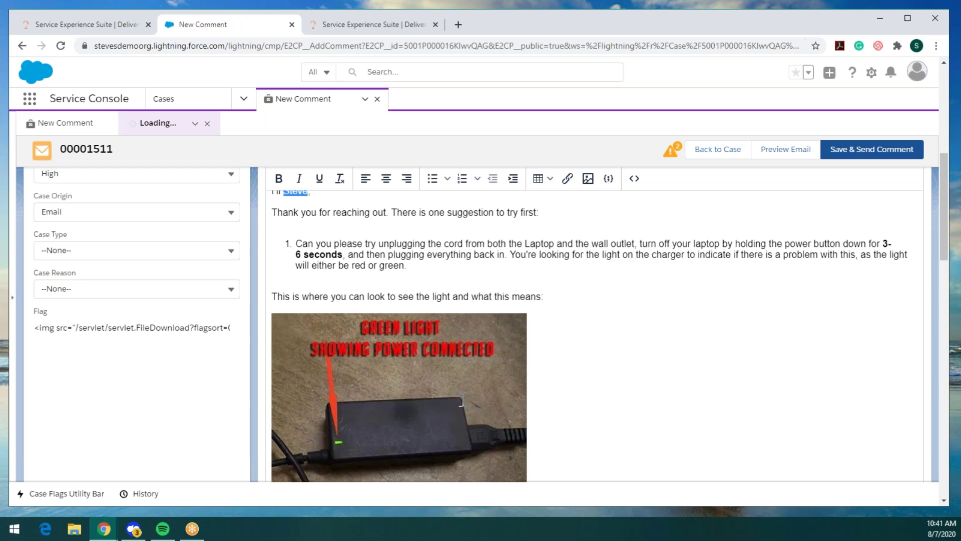
scroll(671, 339, down, 3)
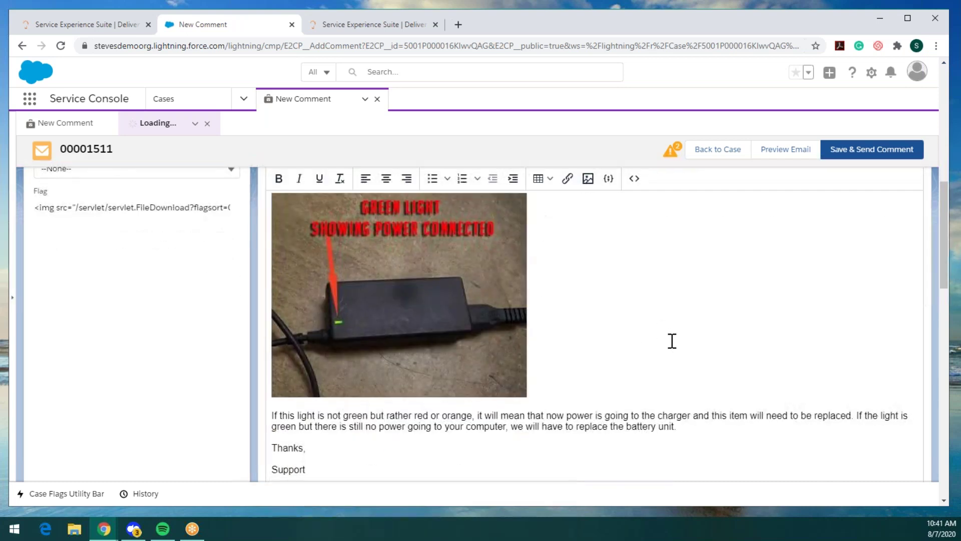
scroll(672, 338, down, 3)
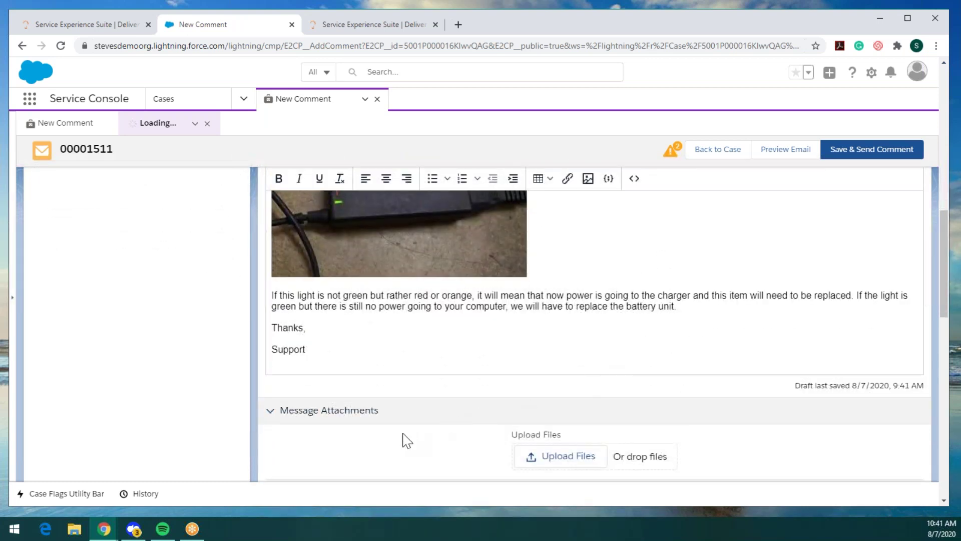
scroll(389, 450, down, 2)
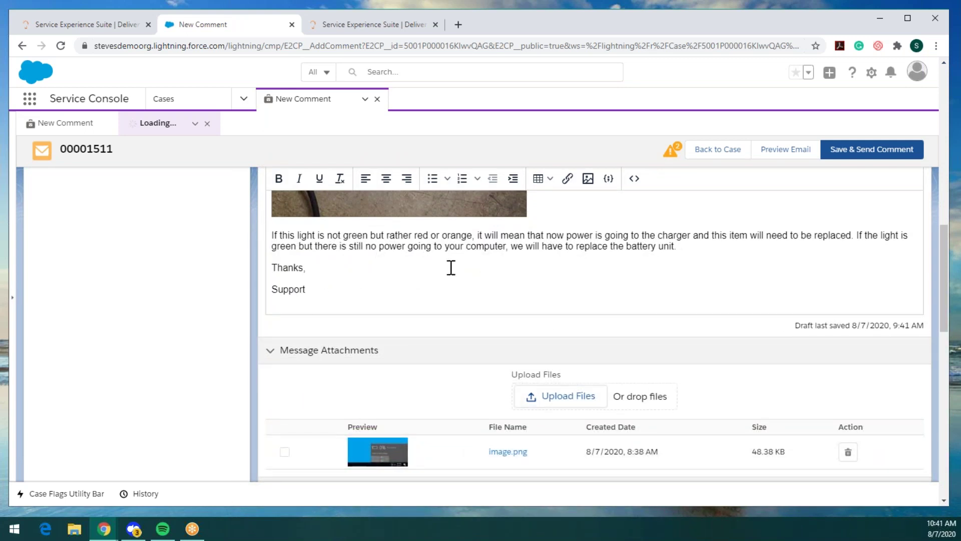
scroll(529, 395, down, 2)
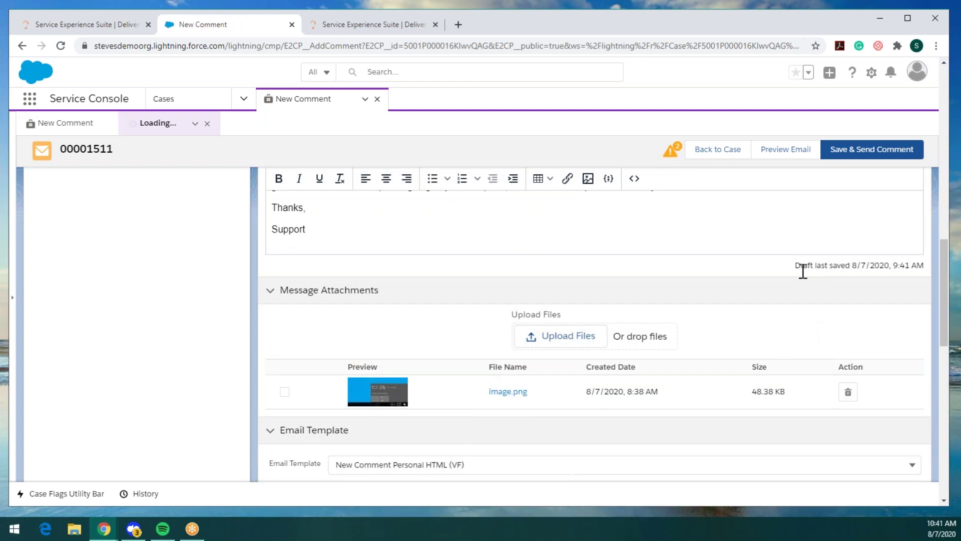
scroll(697, 354, up, 3)
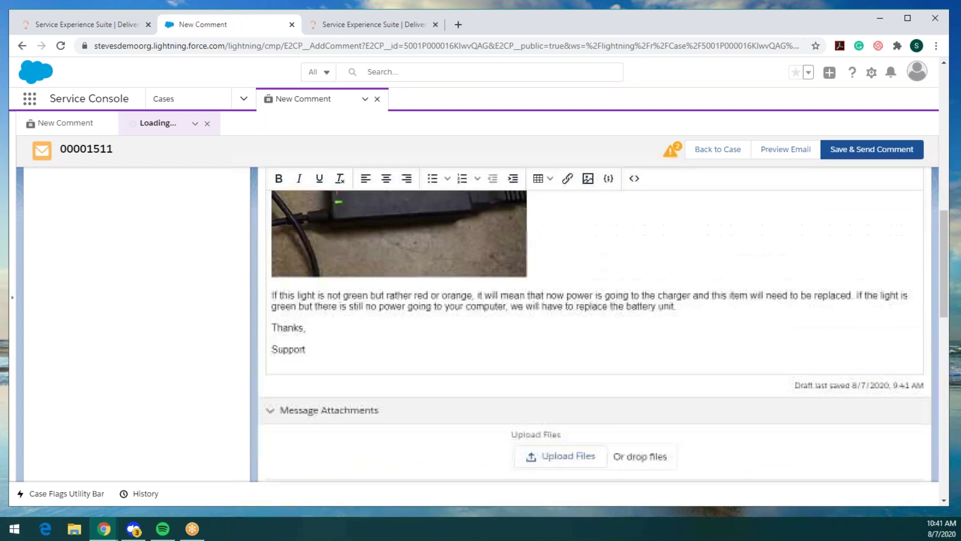
scroll(694, 350, up, 4)
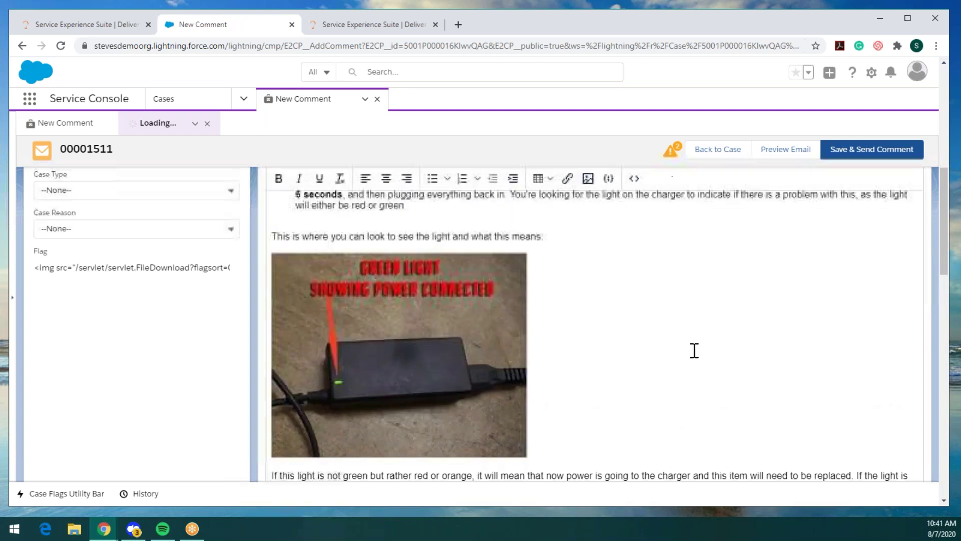
scroll(694, 350, up, 3)
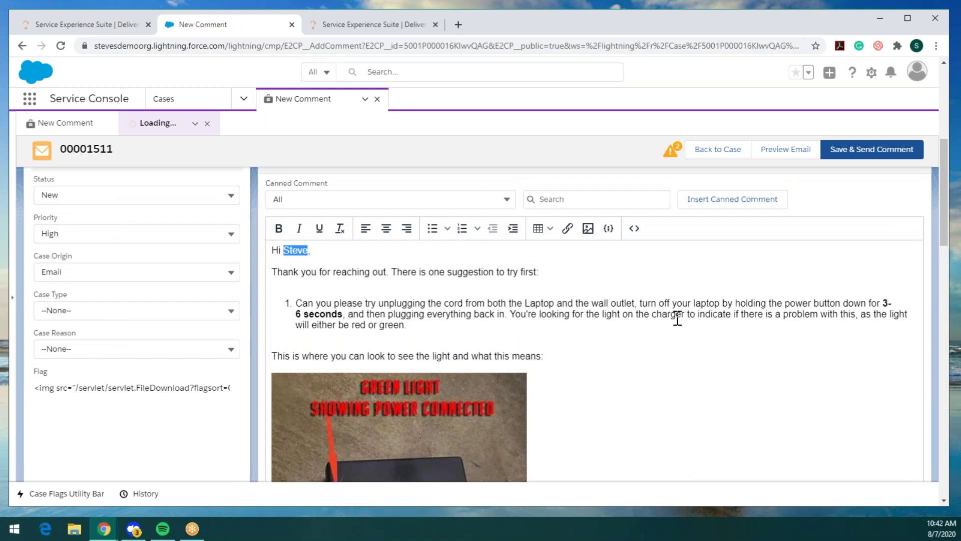
click(849, 160)
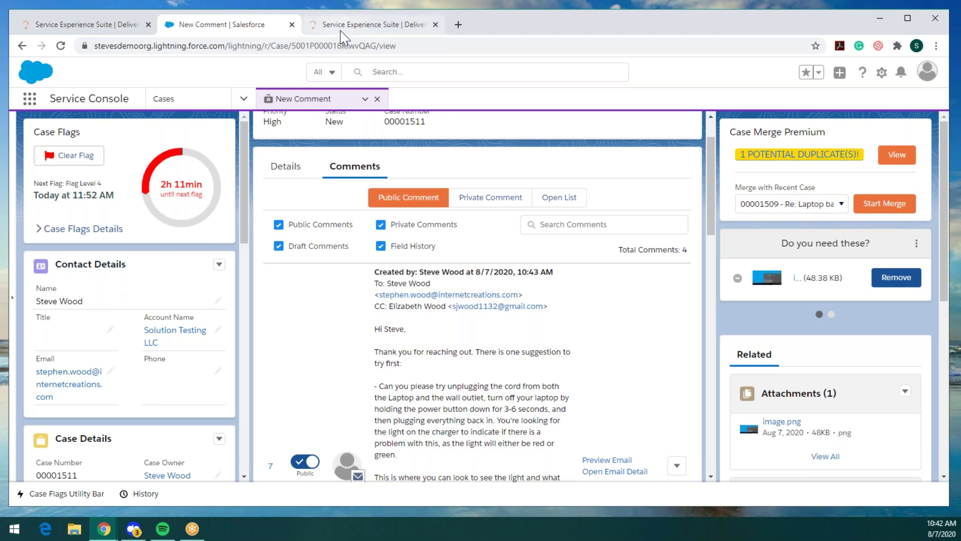
Step: Switch to the Internet Creations Service Experience Suite browser tab
click(340, 31)
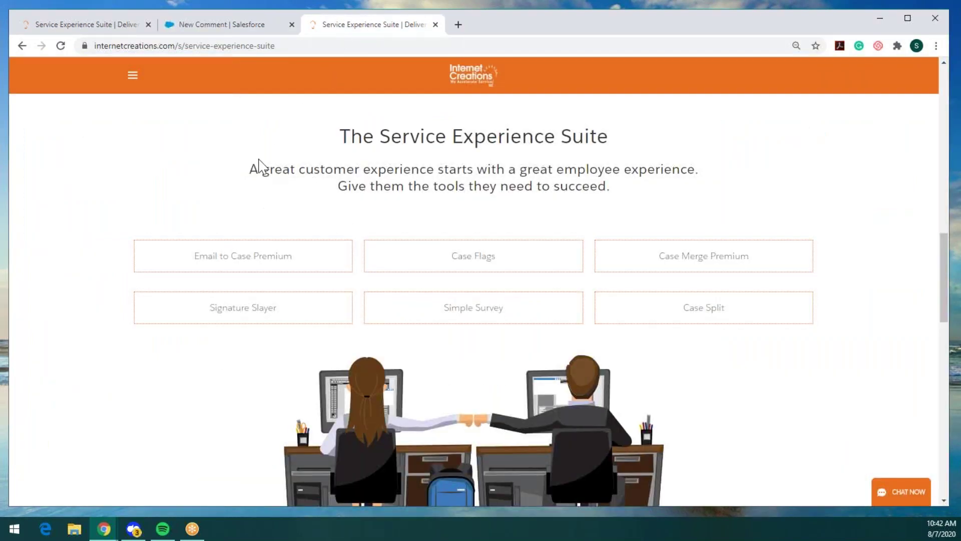